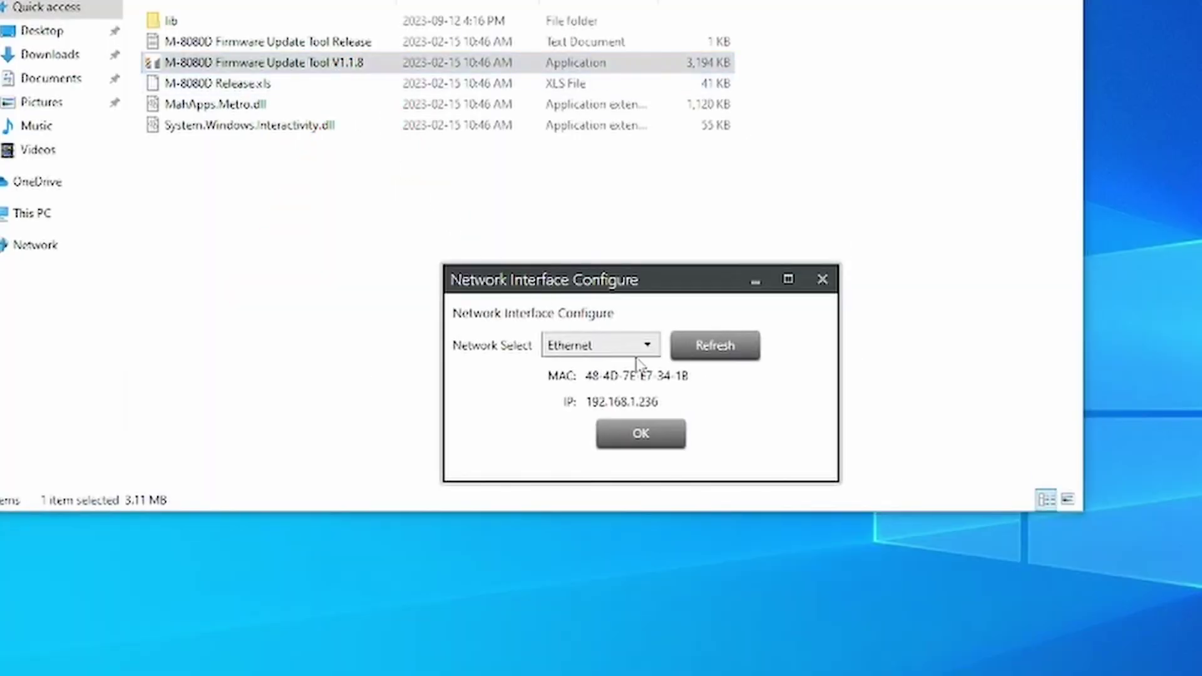
Step: Run a device scan and apply the found unit at 192.168.1.220 with port 5000
{"action": "left_click", "coordinate": [653, 430]}
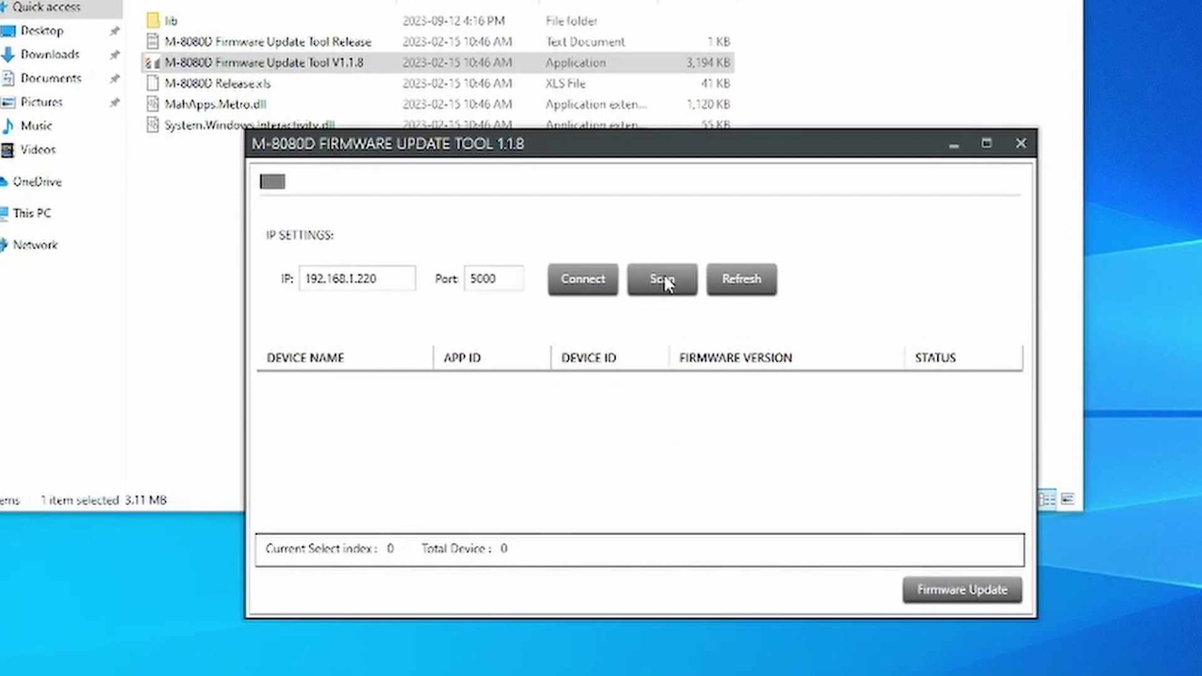
{"action": "left_click", "coordinate": [665, 283]}
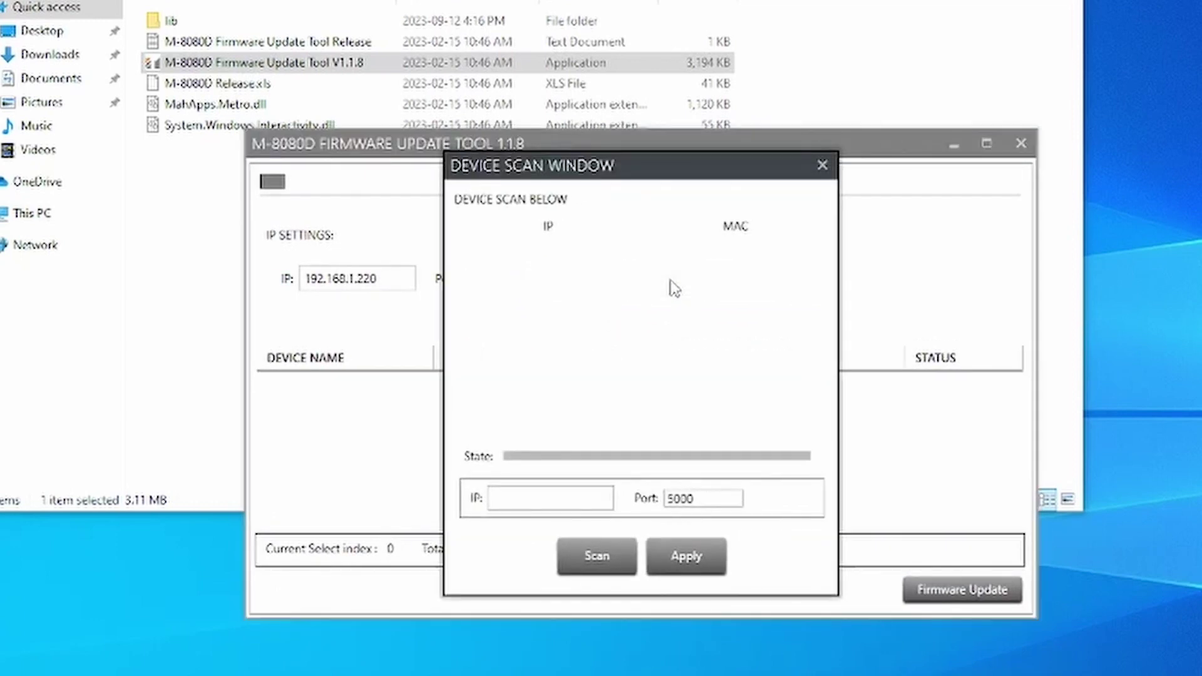
{"action": "left_click", "coordinate": [598, 557]}
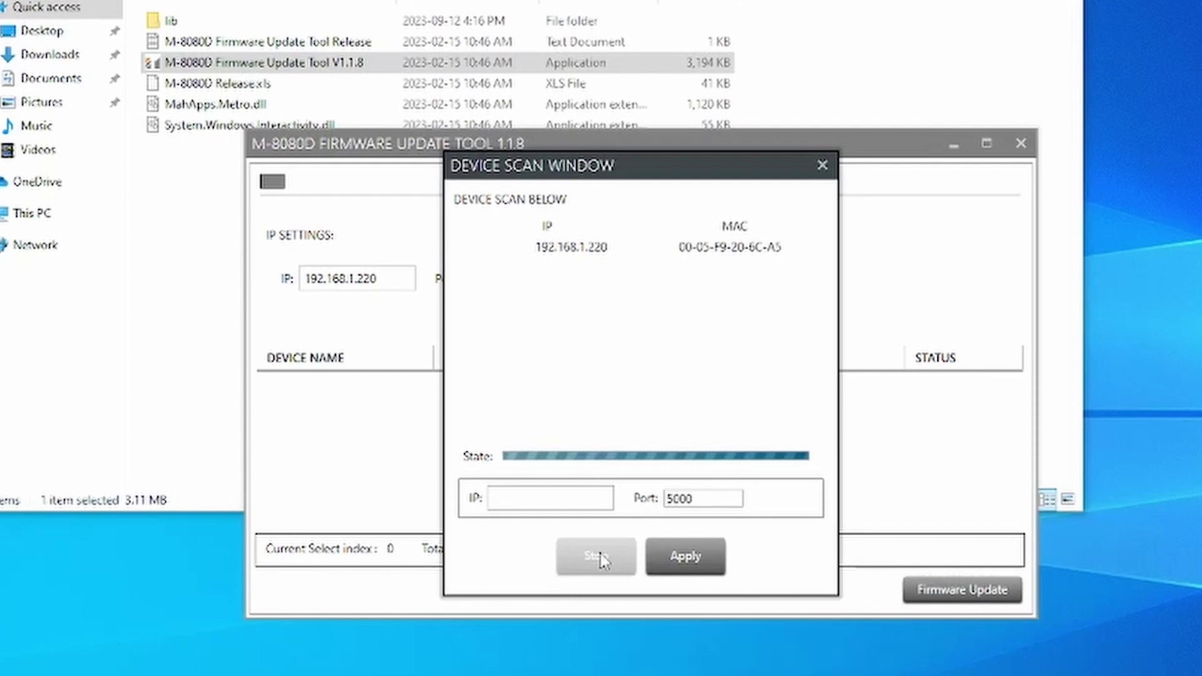
{"action": "left_click", "coordinate": [579, 250]}
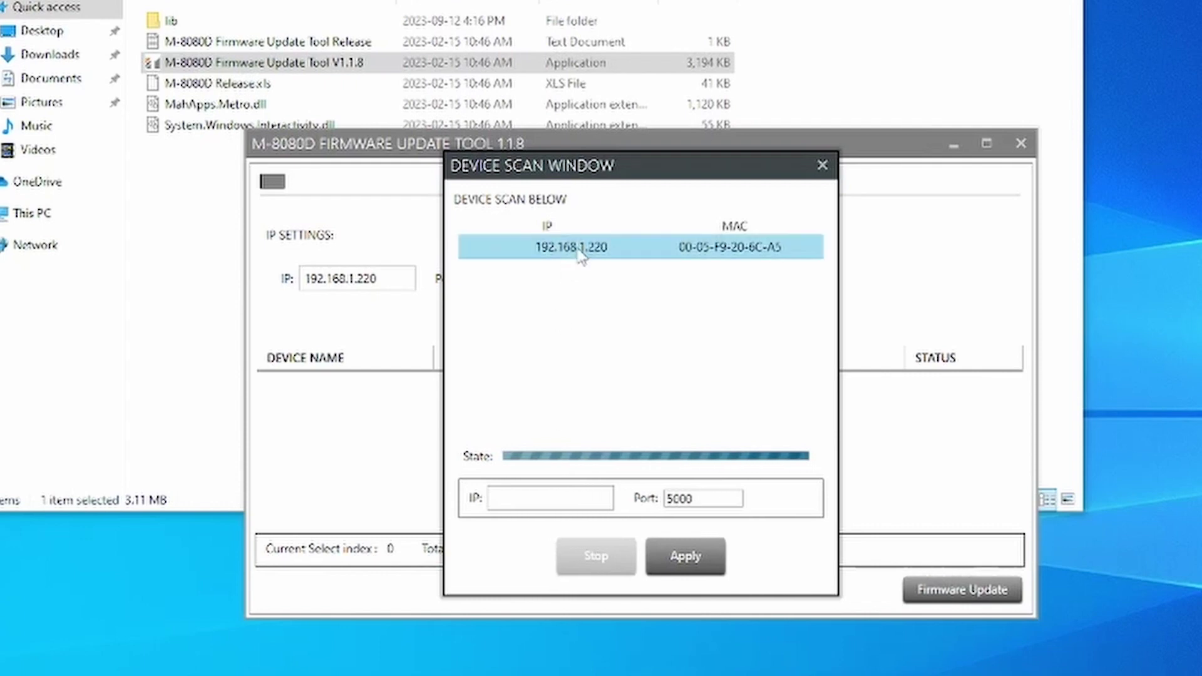
{"action": "left_click", "coordinate": [579, 250]}
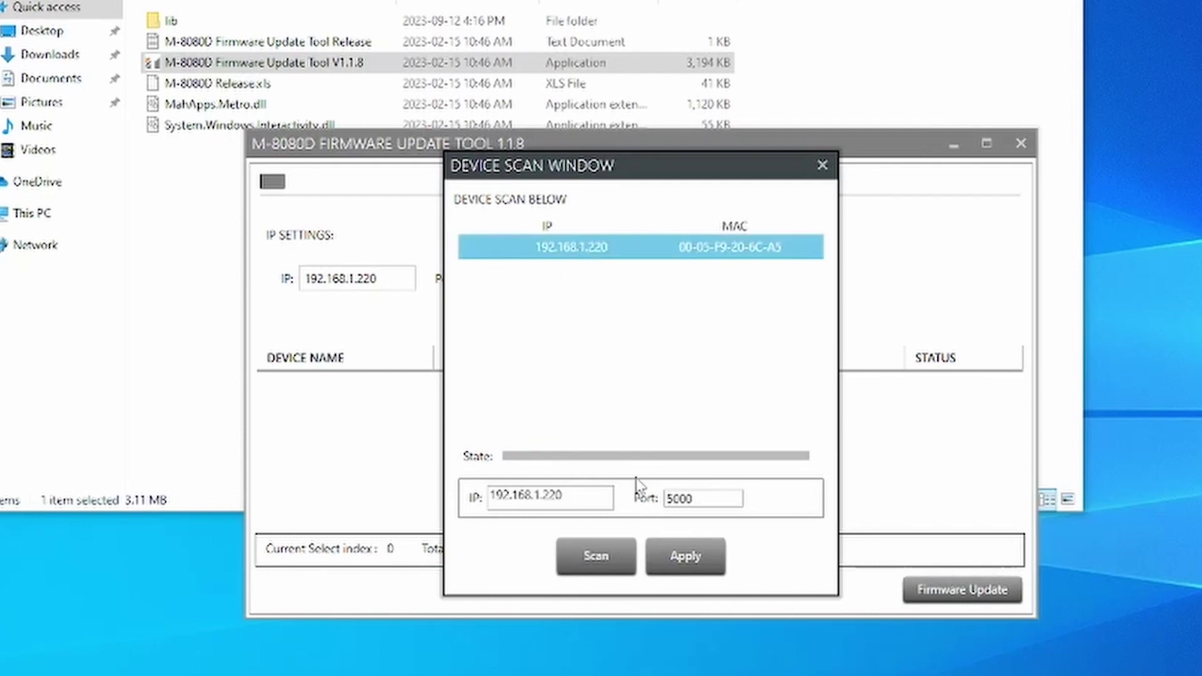
{"action": "left_click", "coordinate": [679, 558]}
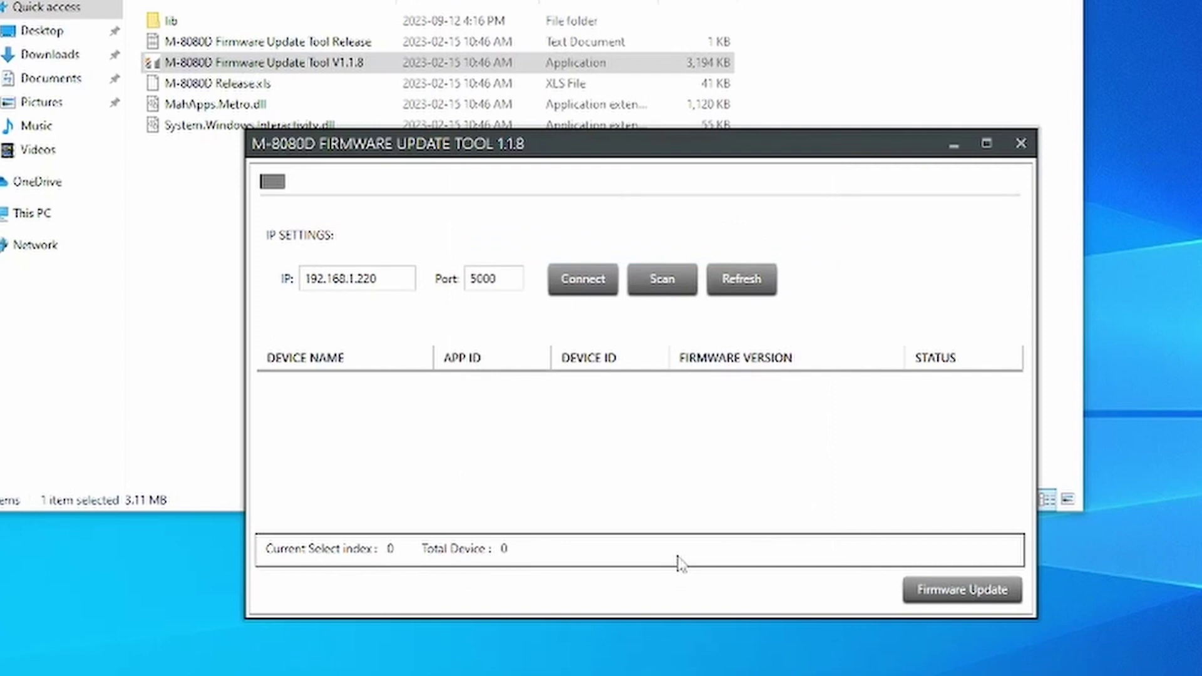
Step: Connect to the unit and flash the M-800RCT accessory to firmware 6.0, declining the factory reset
{"action": "left_click", "coordinate": [588, 287]}
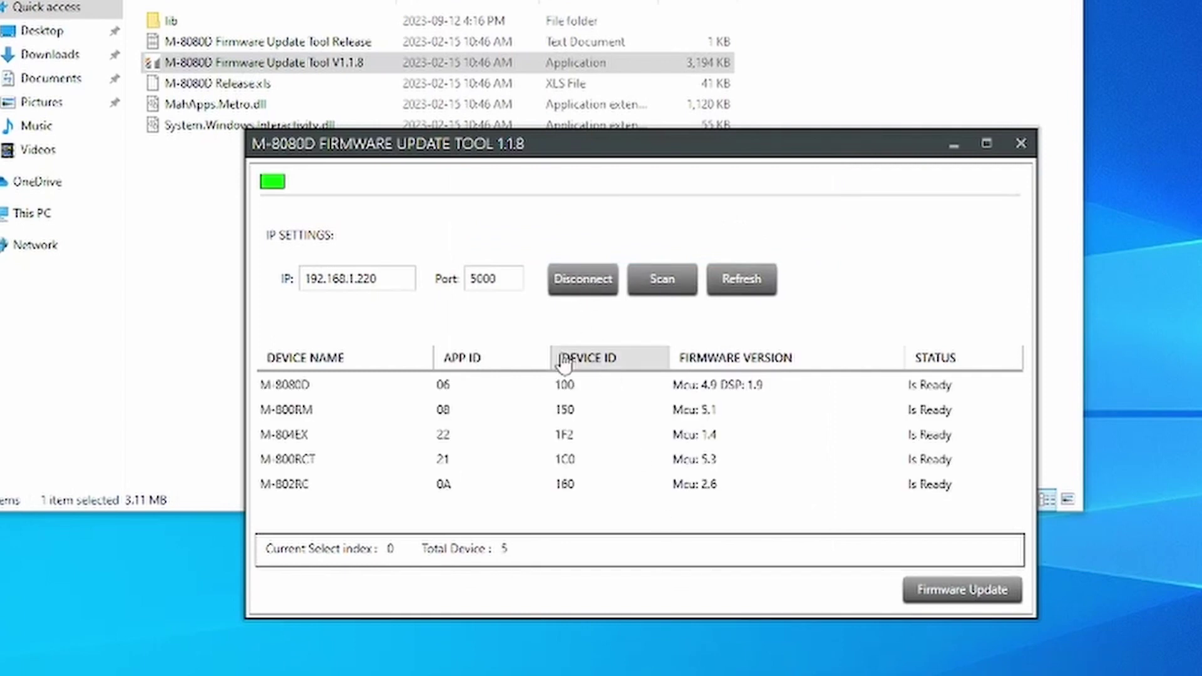
{"action": "left_click", "coordinate": [379, 466]}
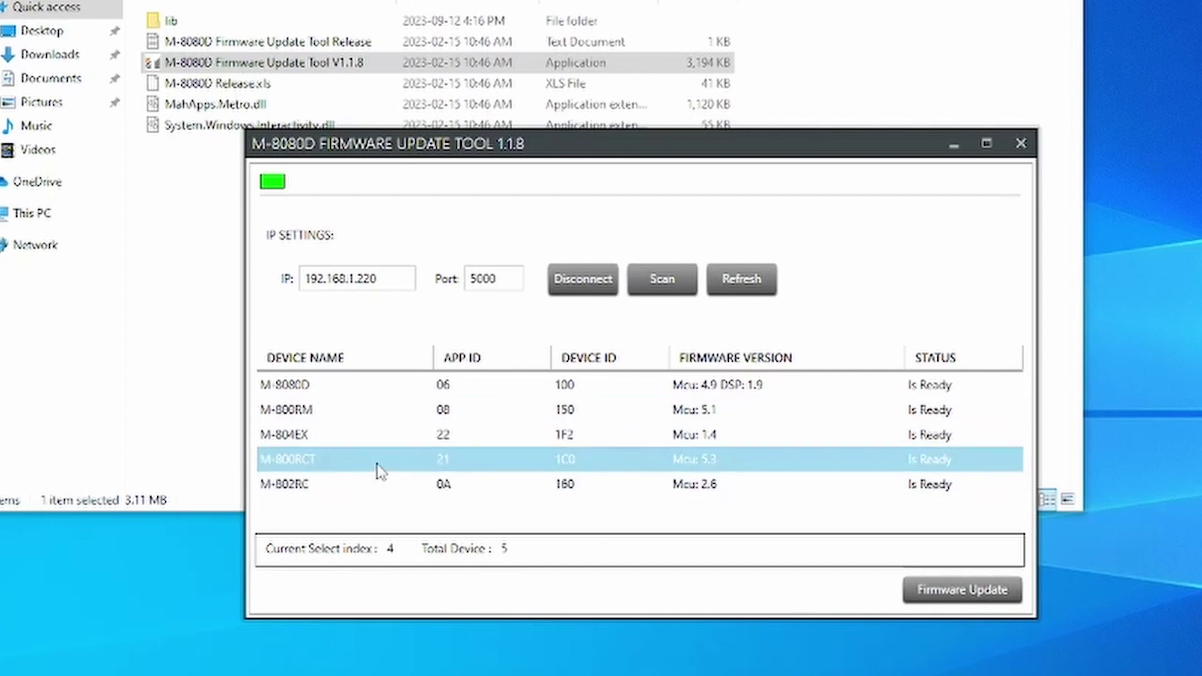
{"action": "left_click", "coordinate": [958, 595]}
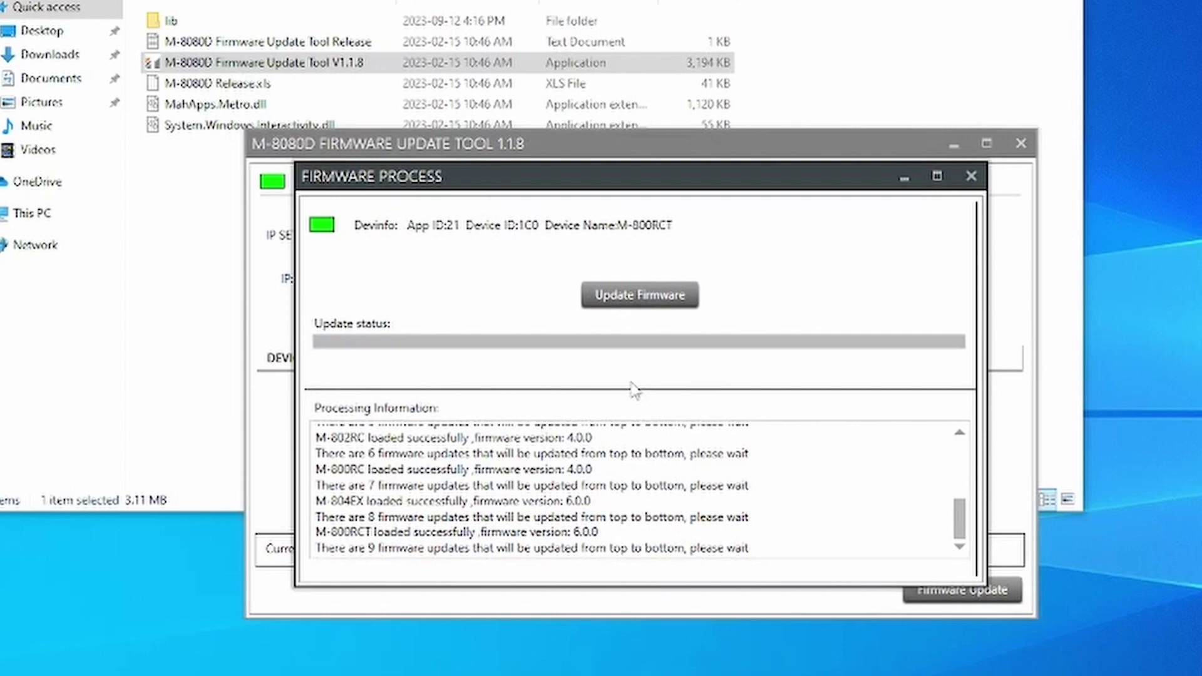
{"action": "left_click", "coordinate": [648, 305]}
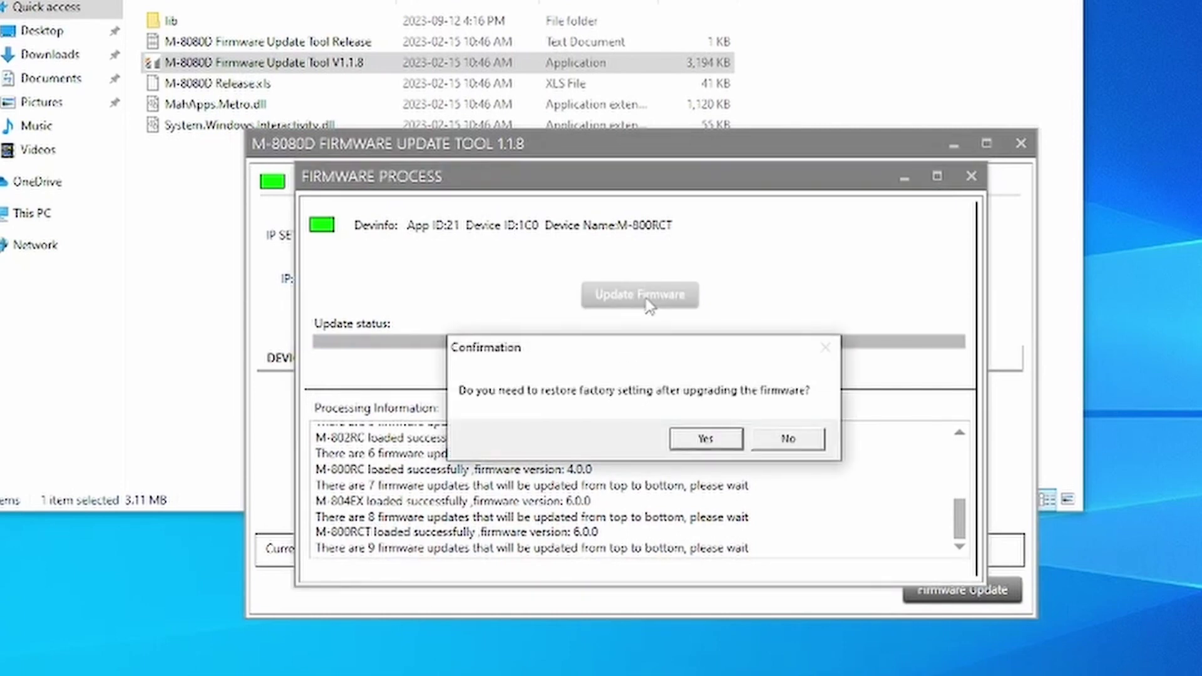
{"action": "left_click", "coordinate": [777, 446]}
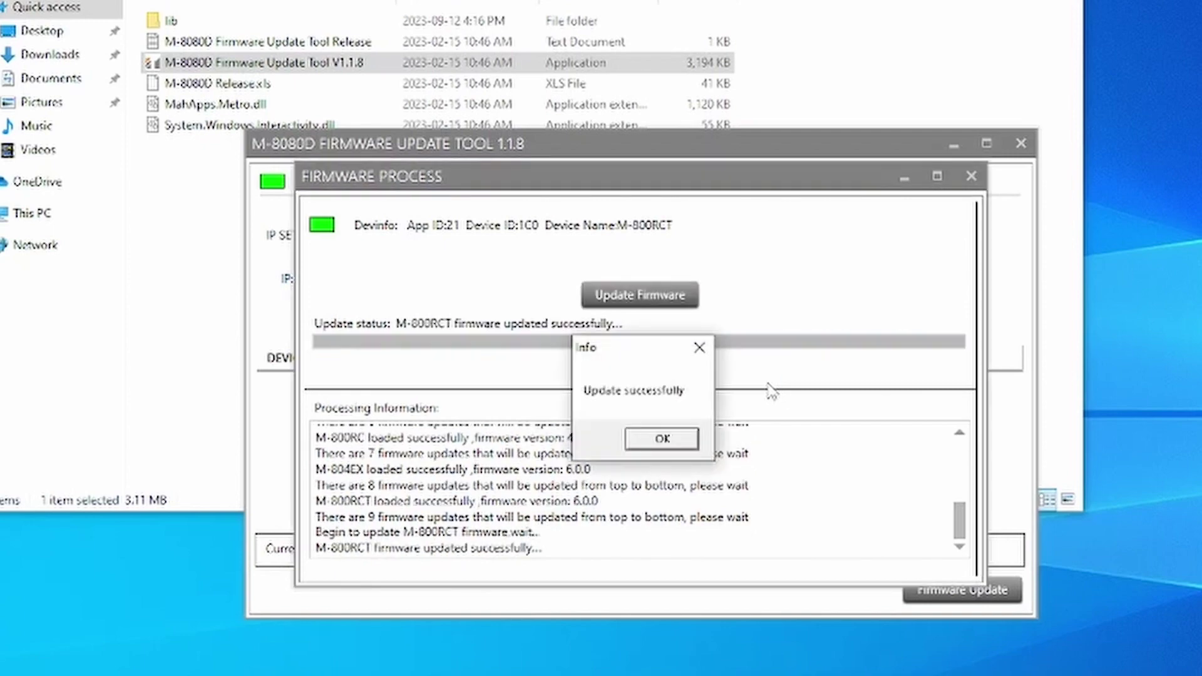
{"action": "left_click", "coordinate": [675, 439]}
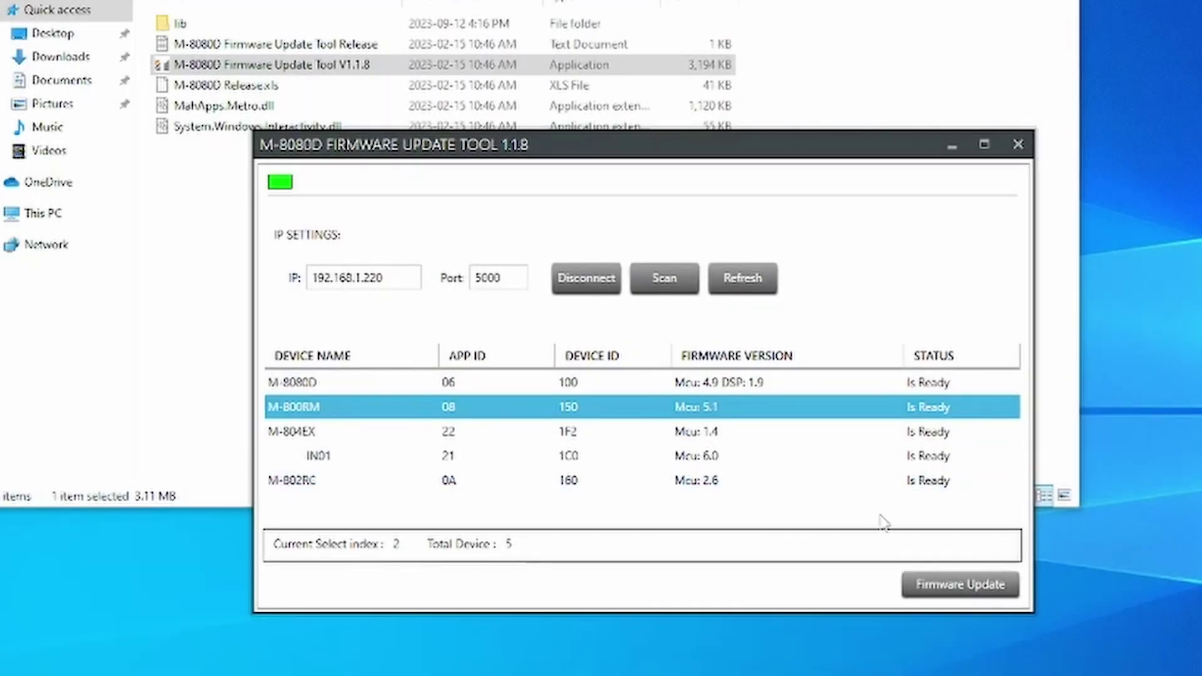
Step: Flash the selected M-800RM firmware, declining the factory reset, and acknowledge the success message
{"action": "left_click", "coordinate": [943, 588]}
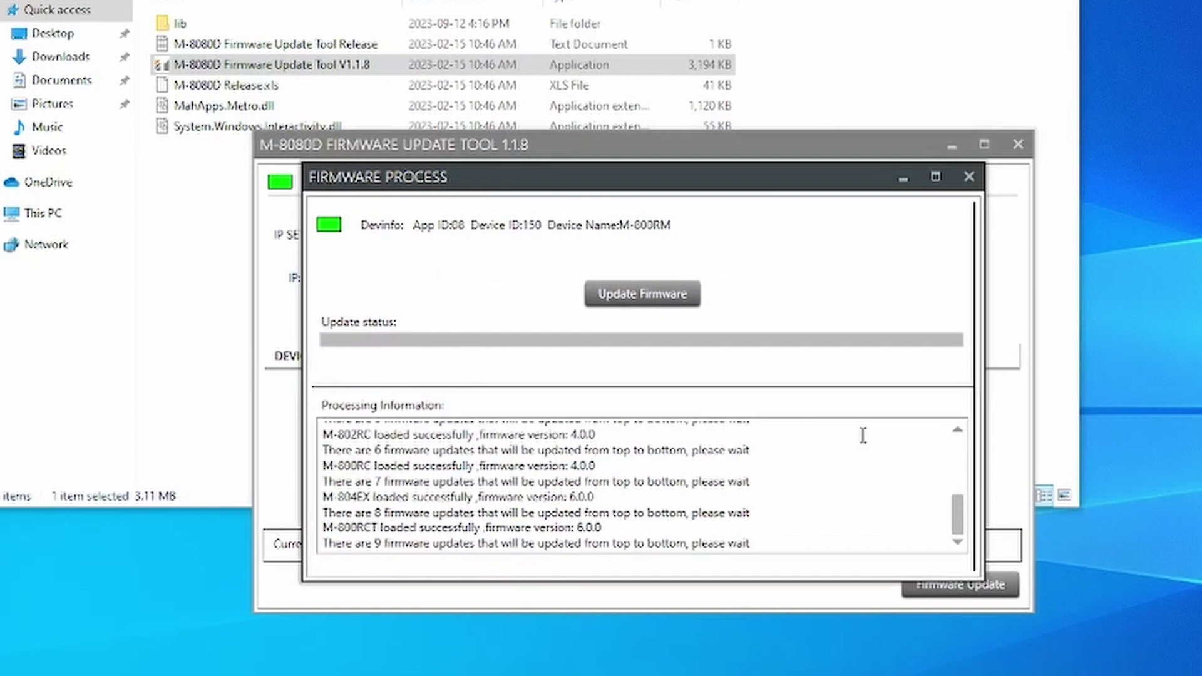
{"action": "left_click", "coordinate": [688, 305]}
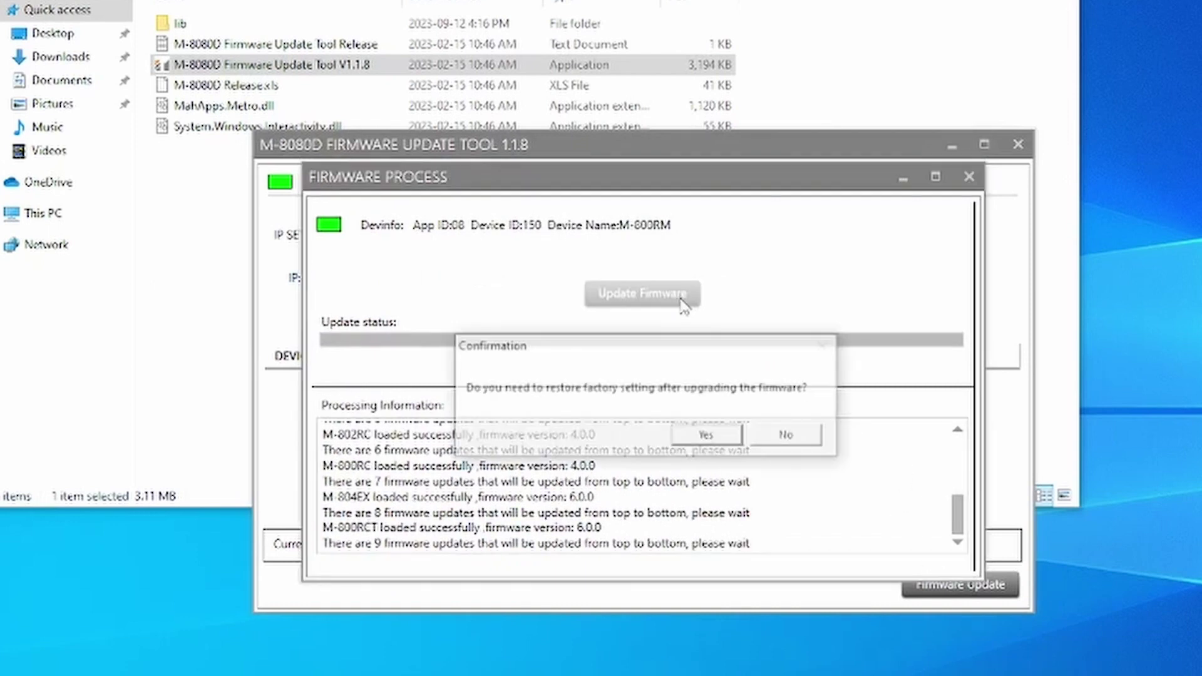
{"action": "left_click", "coordinate": [781, 436]}
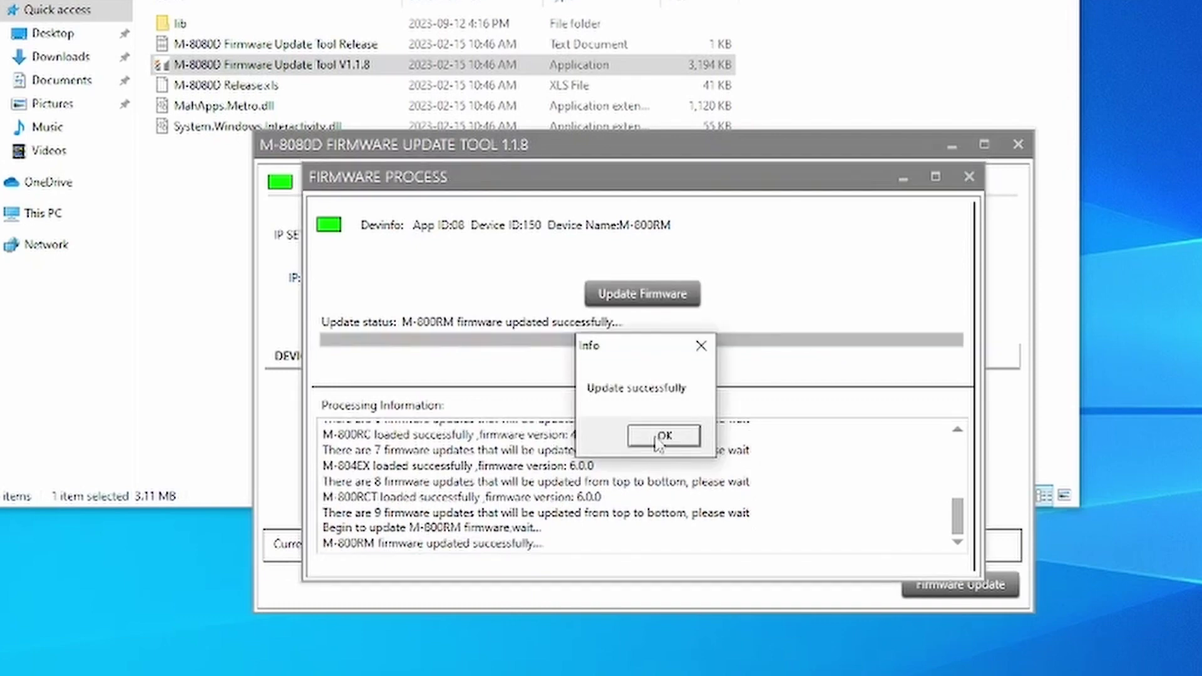
{"action": "left_click", "coordinate": [656, 436]}
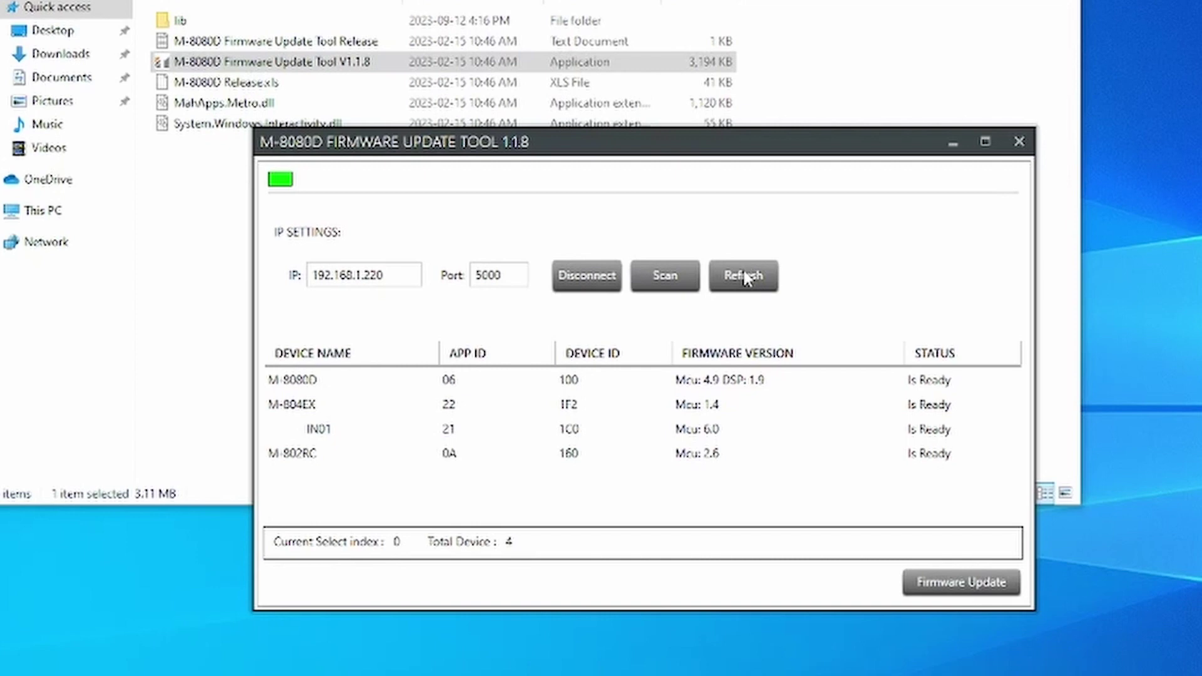
Step: Update the M-802RC remote's firmware without a factory reset, then refresh the device list
{"action": "left_click", "coordinate": [362, 459]}
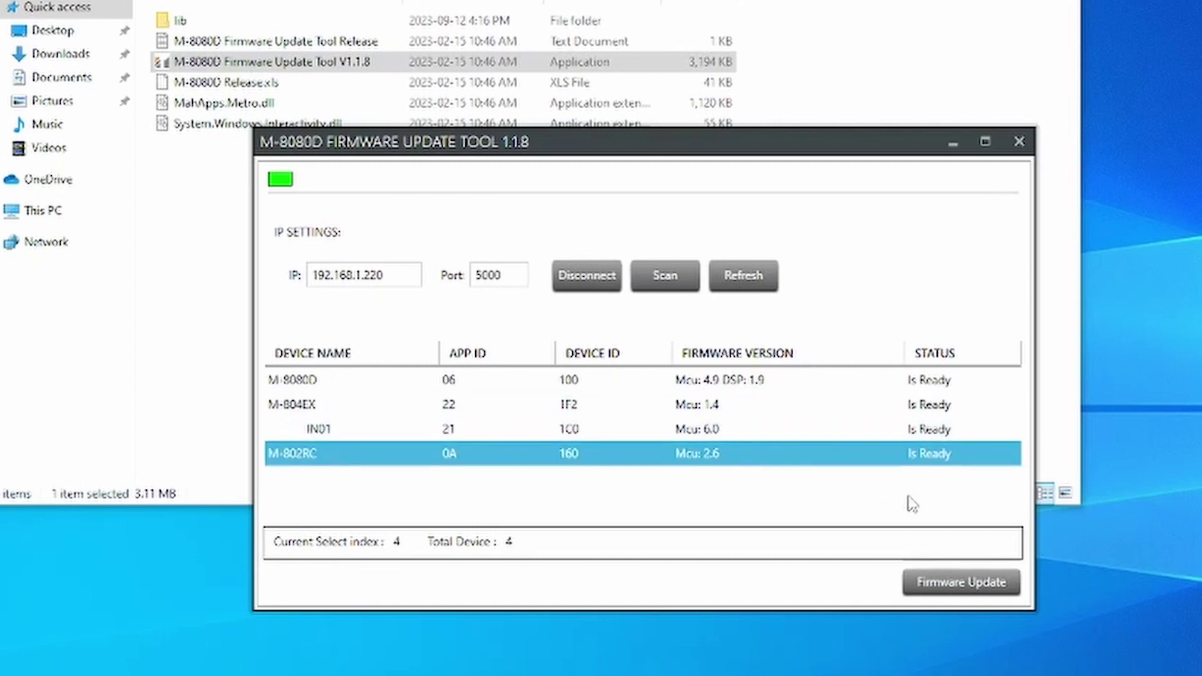
{"action": "left_click", "coordinate": [951, 583]}
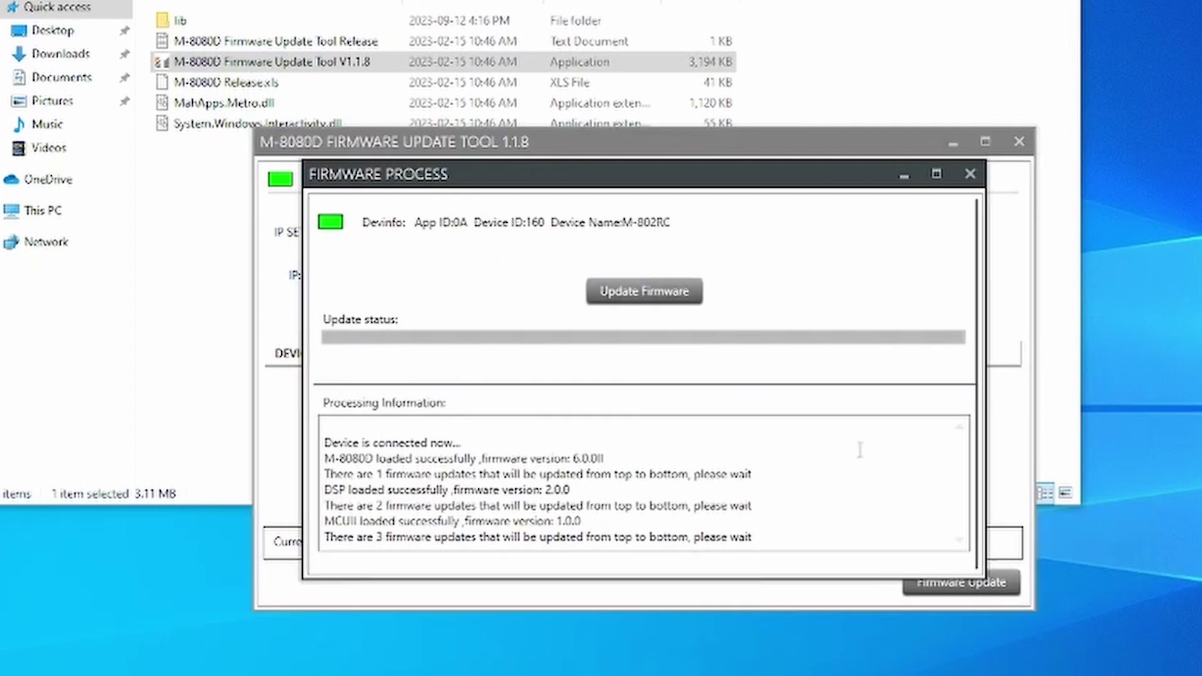
{"action": "left_click", "coordinate": [664, 296]}
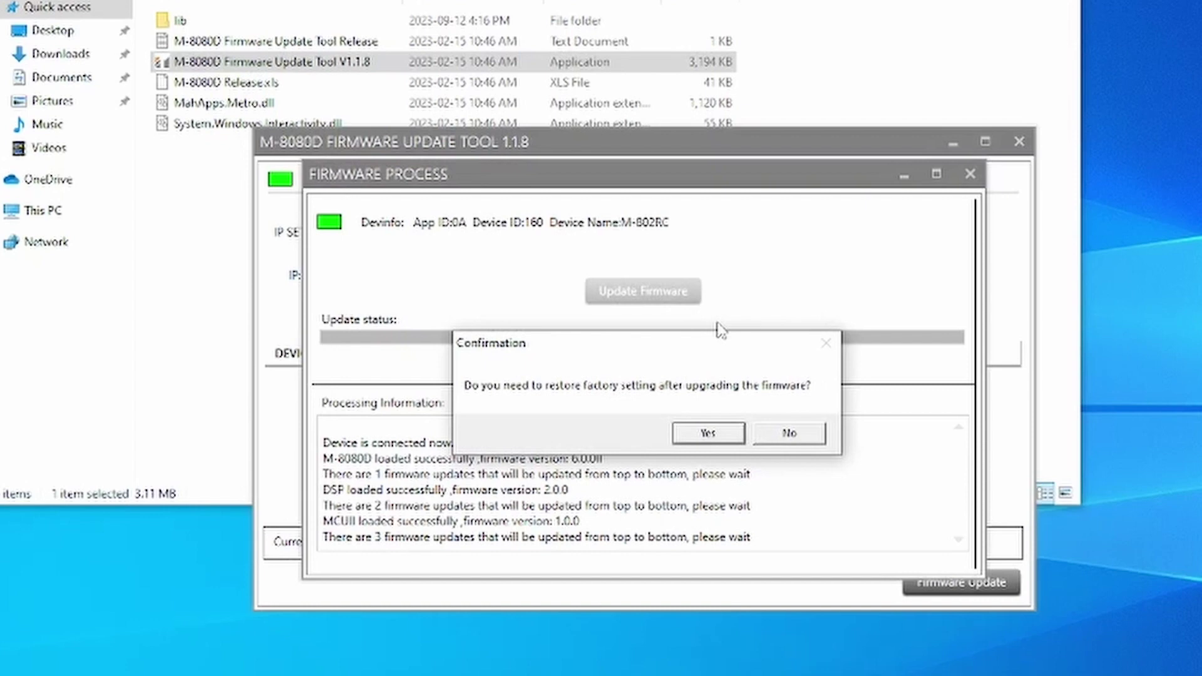
{"action": "left_click", "coordinate": [792, 432]}
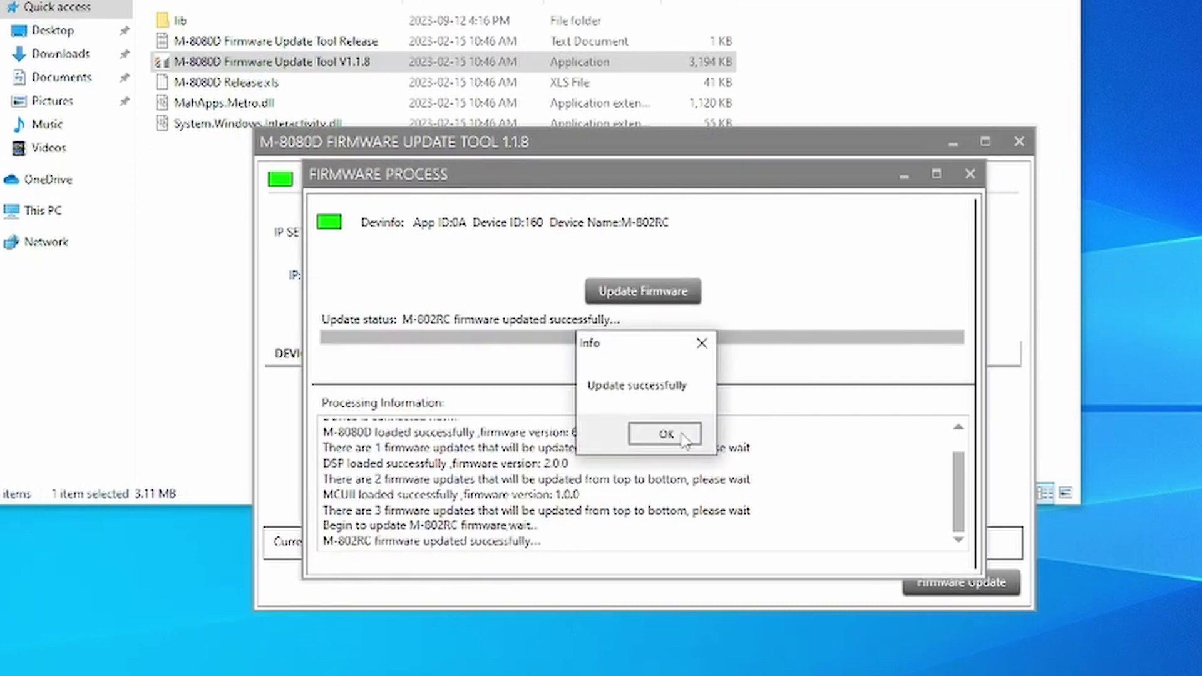
{"action": "left_click", "coordinate": [682, 434]}
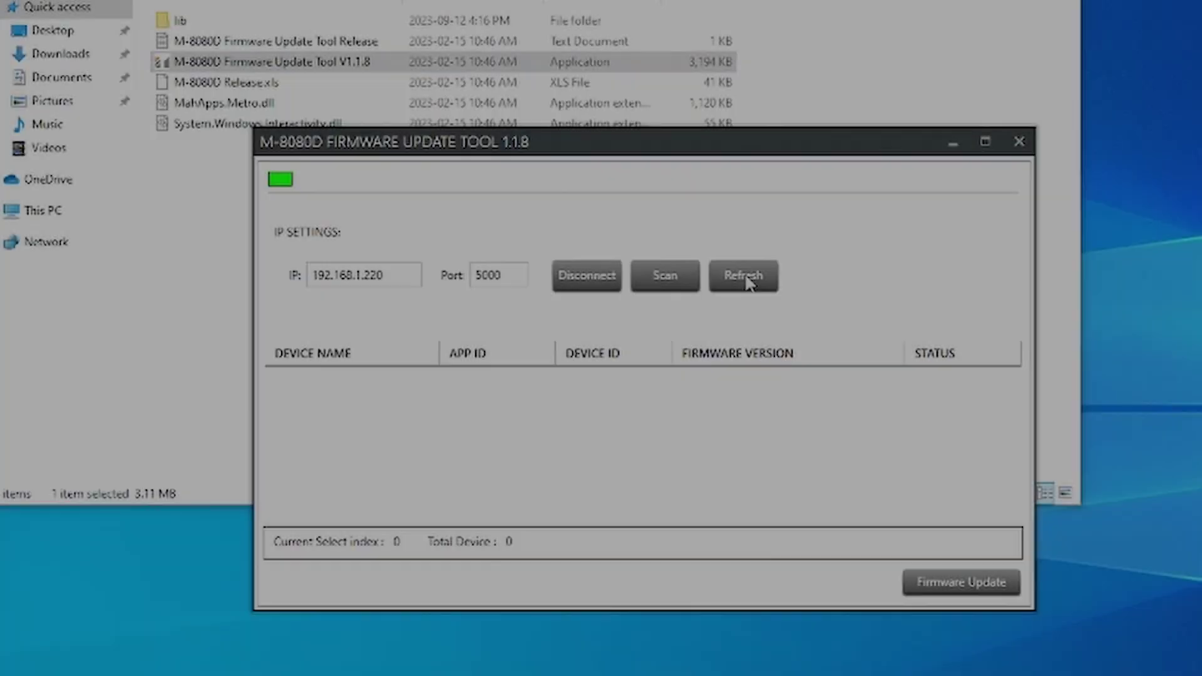
{"action": "left_click", "coordinate": [742, 280]}
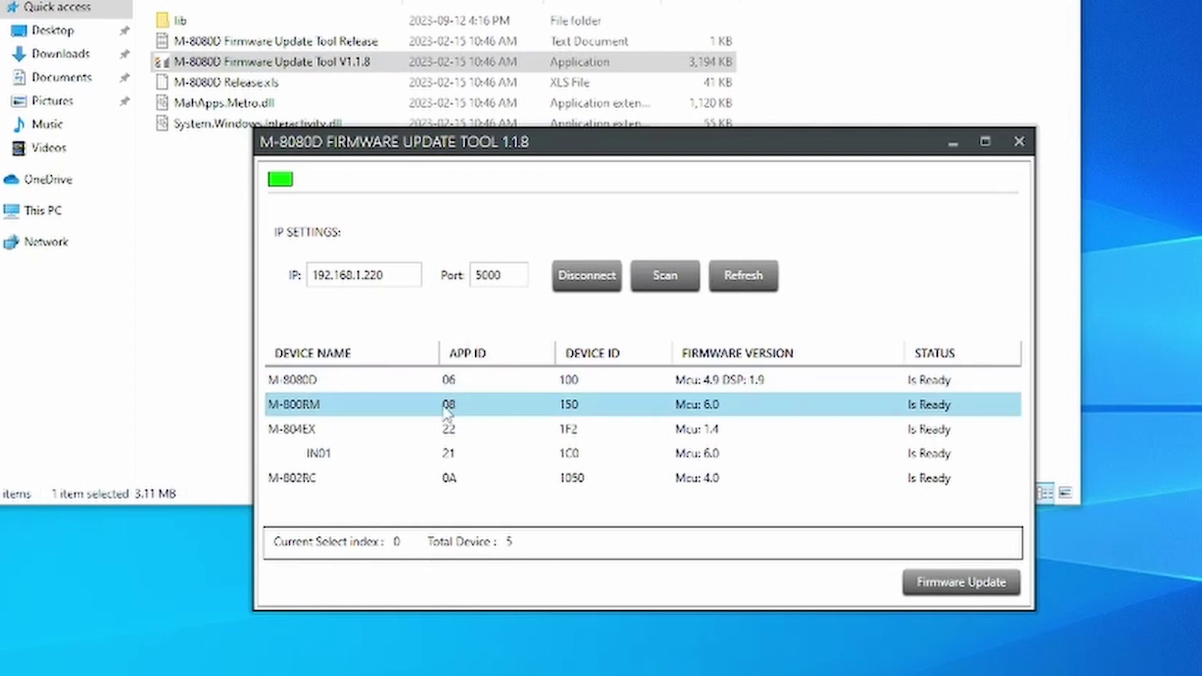
Step: Flash the M-804EX firmware, declining the factory reset, and acknowledge the success message
{"action": "left_click", "coordinate": [463, 429]}
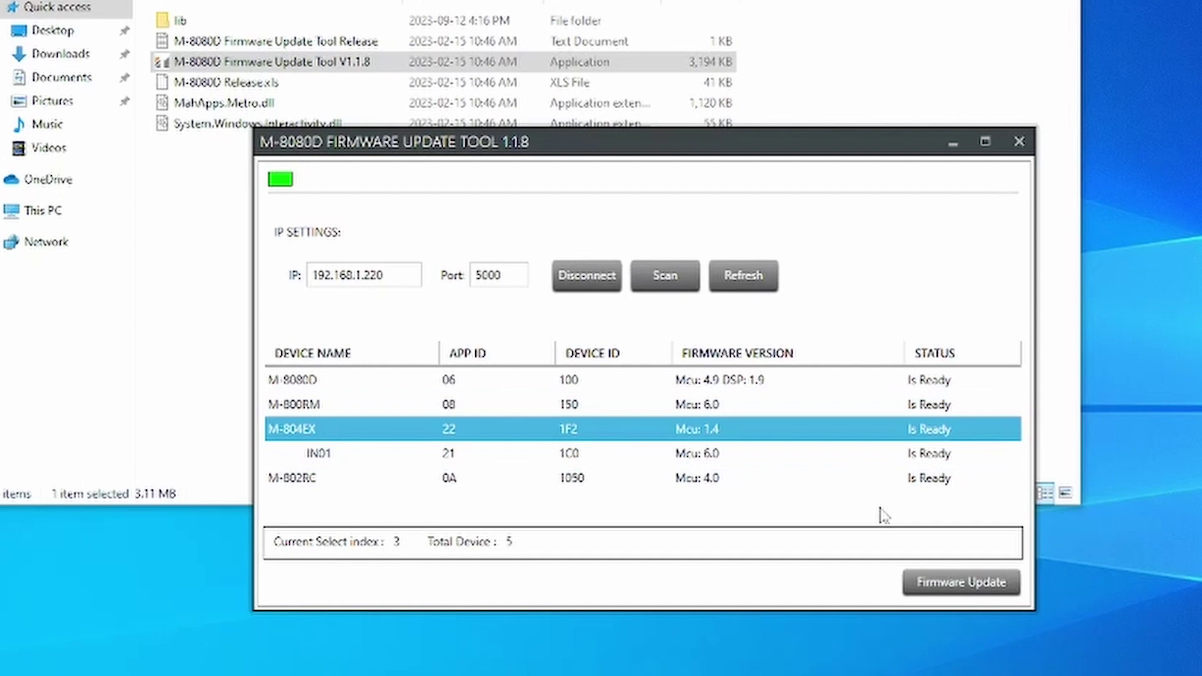
{"action": "left_click", "coordinate": [948, 585]}
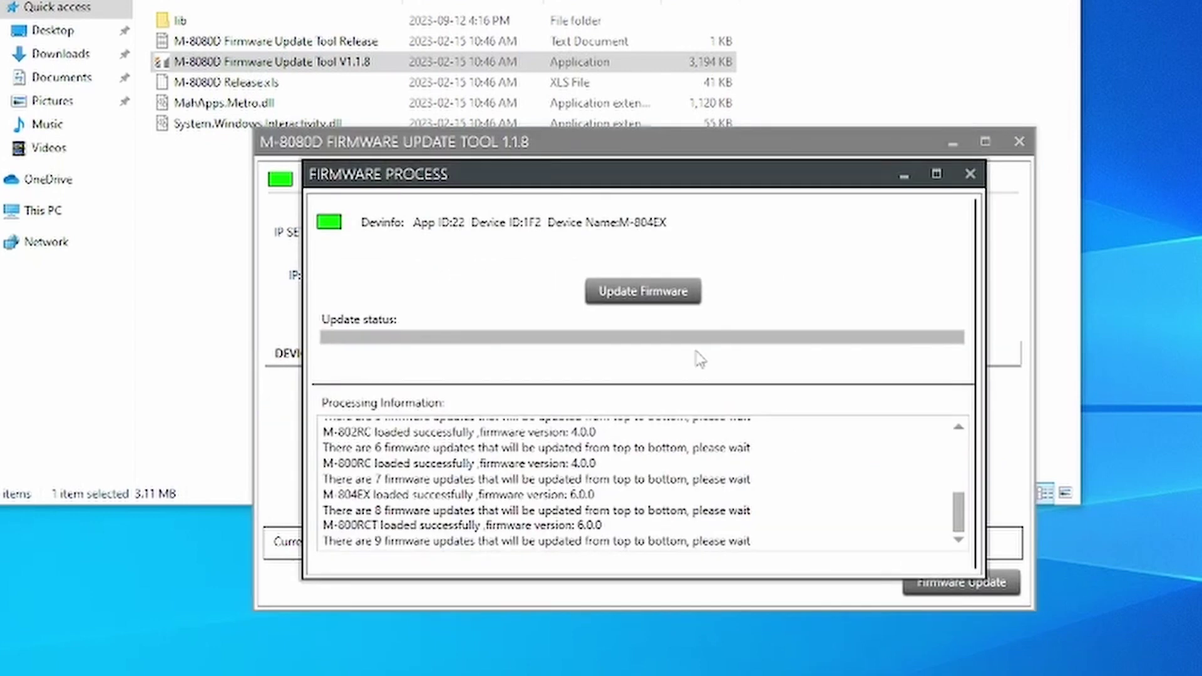
{"action": "left_click", "coordinate": [645, 292]}
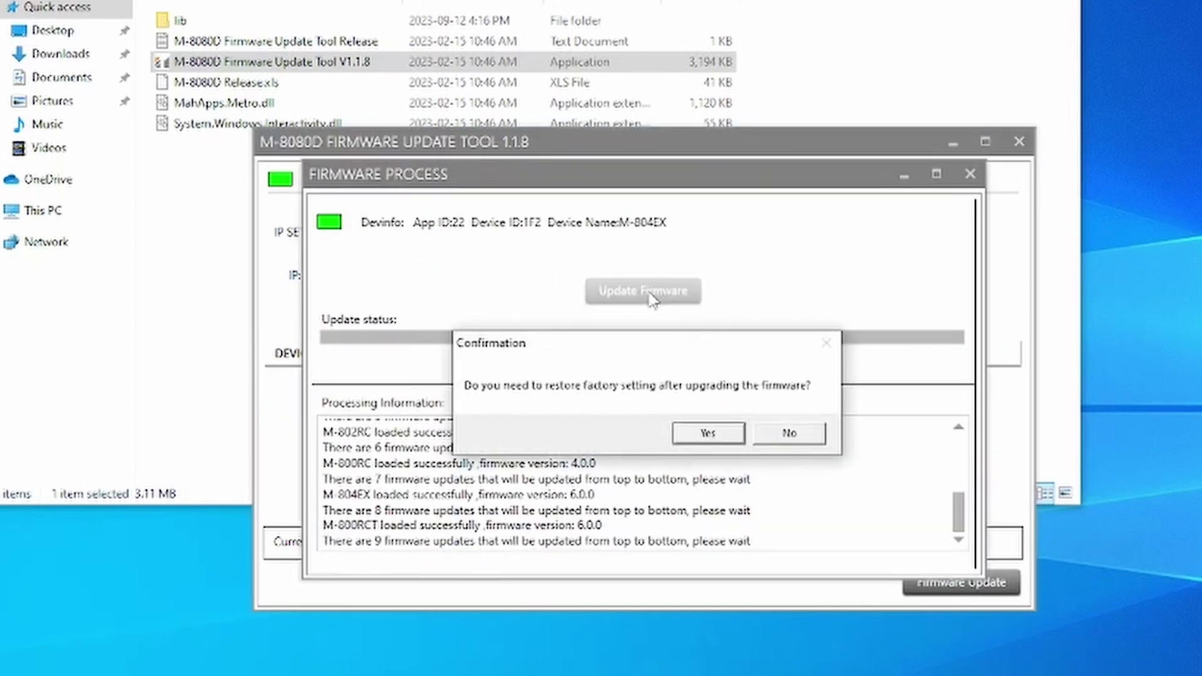
{"action": "left_click", "coordinate": [785, 433]}
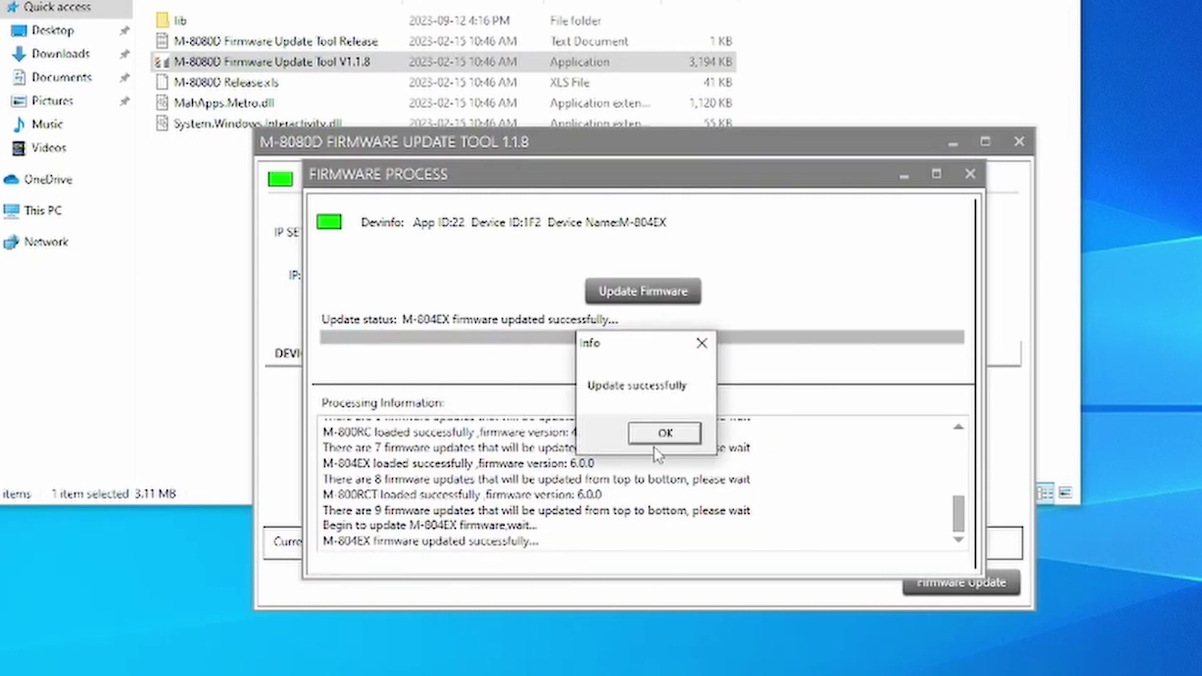
{"action": "left_click", "coordinate": [663, 434]}
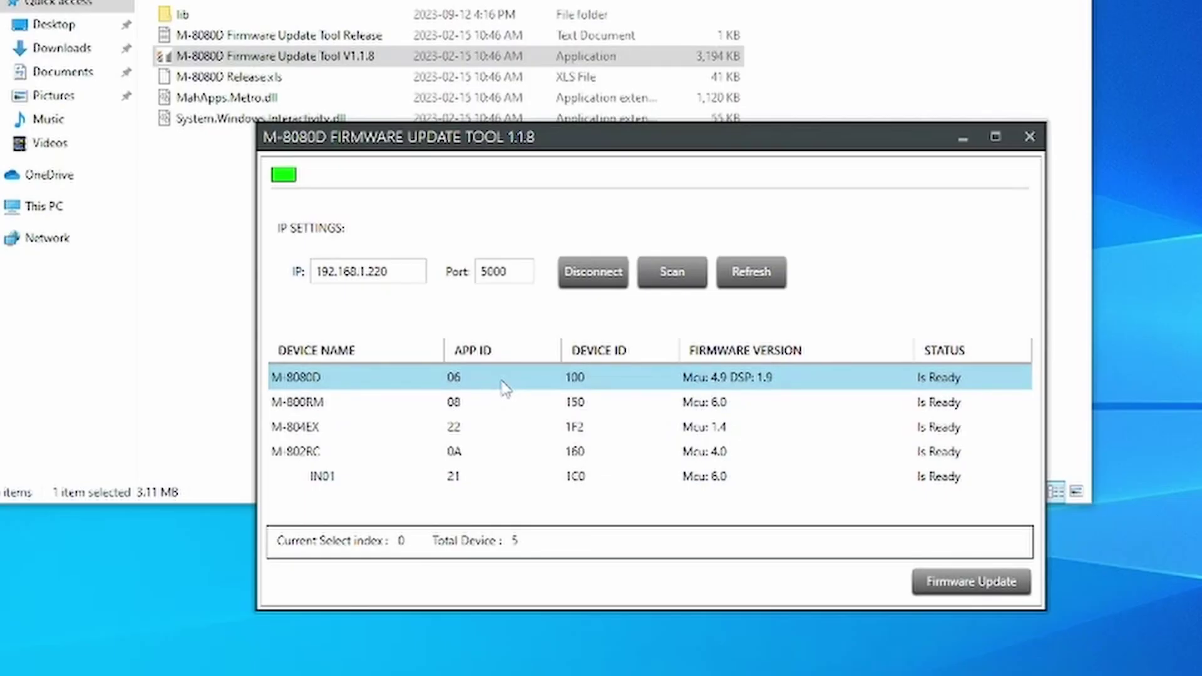
Step: Flash the M-8080D main unit's MCU and DSP firmware without factory reset, then close the Firmware Process window
{"action": "left_click", "coordinate": [501, 381]}
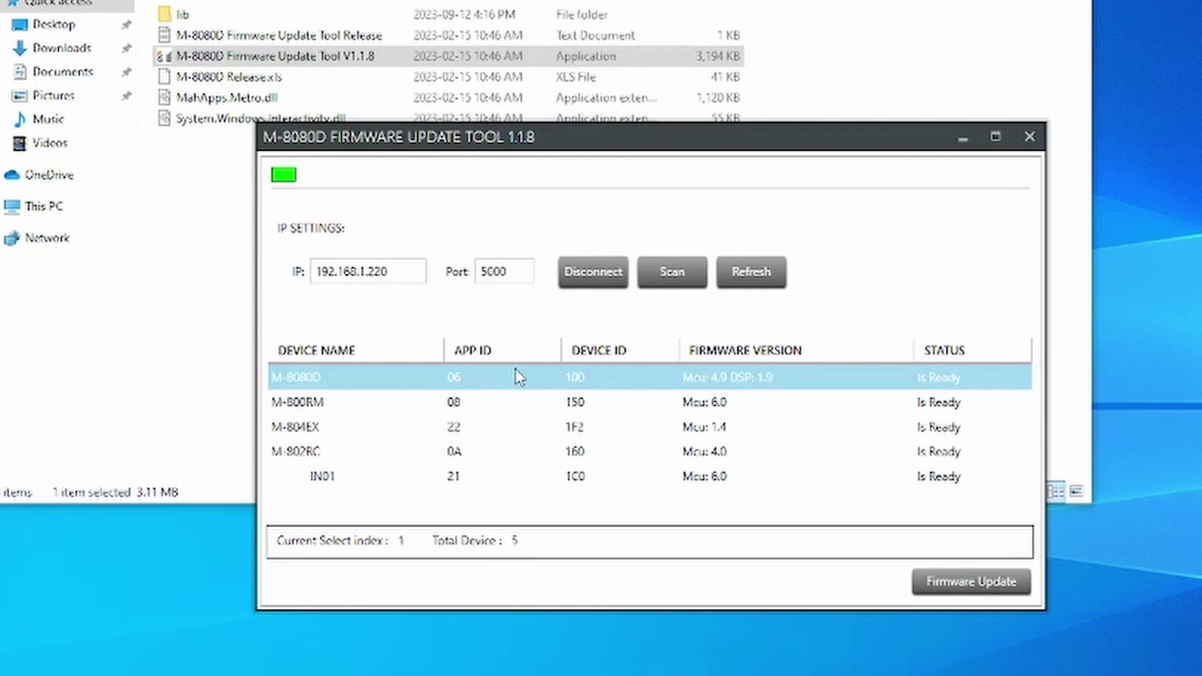
{"action": "left_click", "coordinate": [951, 588]}
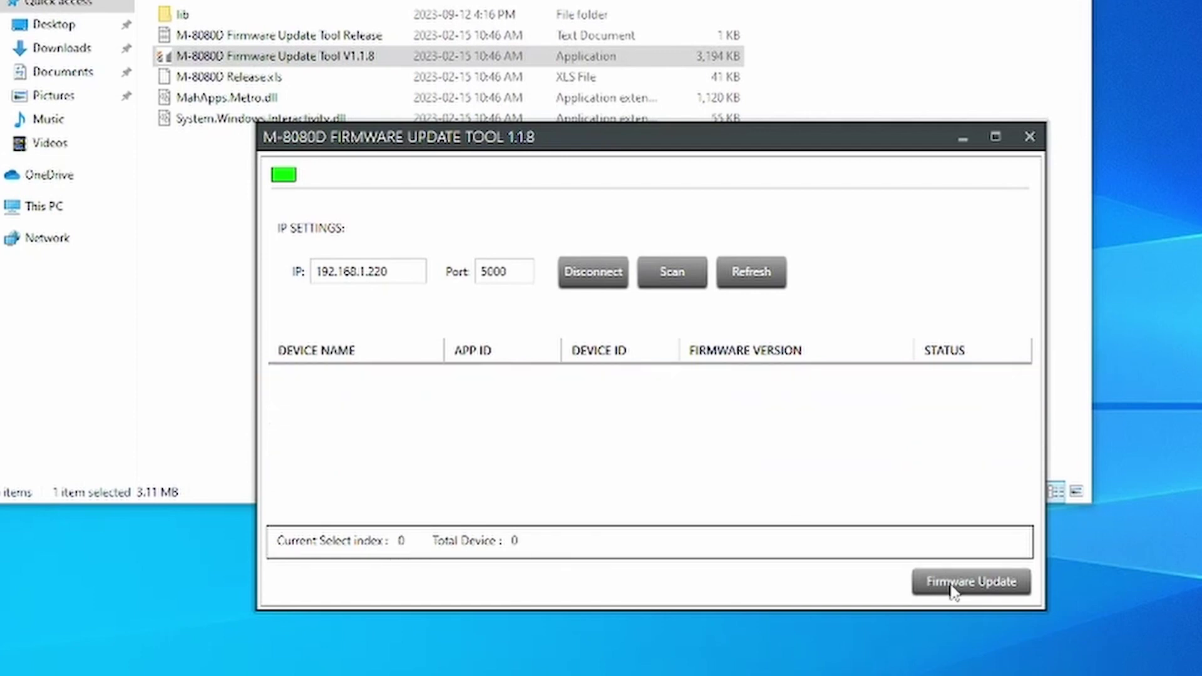
{"action": "left_click", "coordinate": [682, 298]}
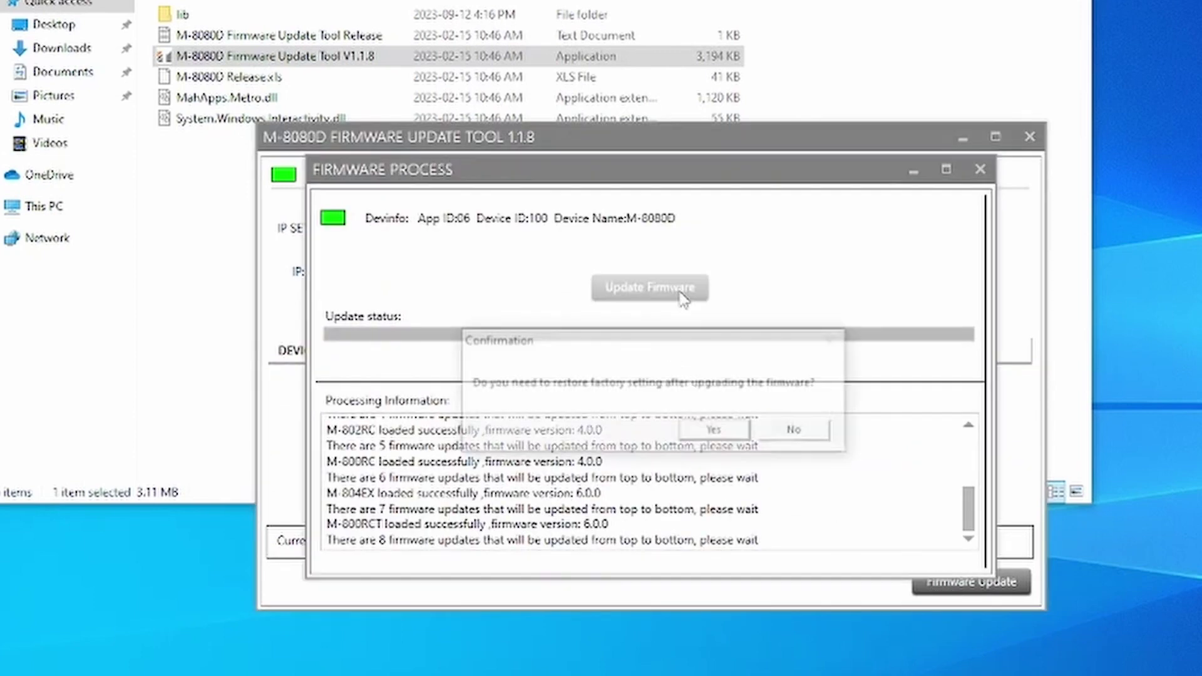
{"action": "left_click", "coordinate": [798, 432]}
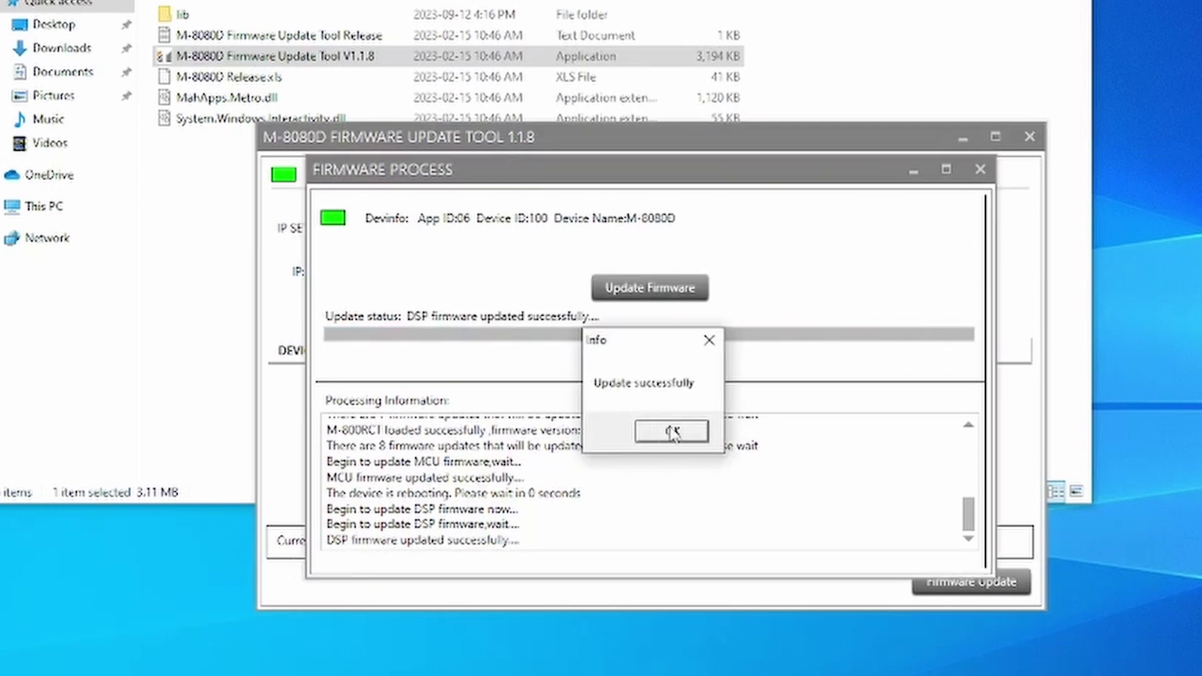
{"action": "left_click", "coordinate": [671, 432]}
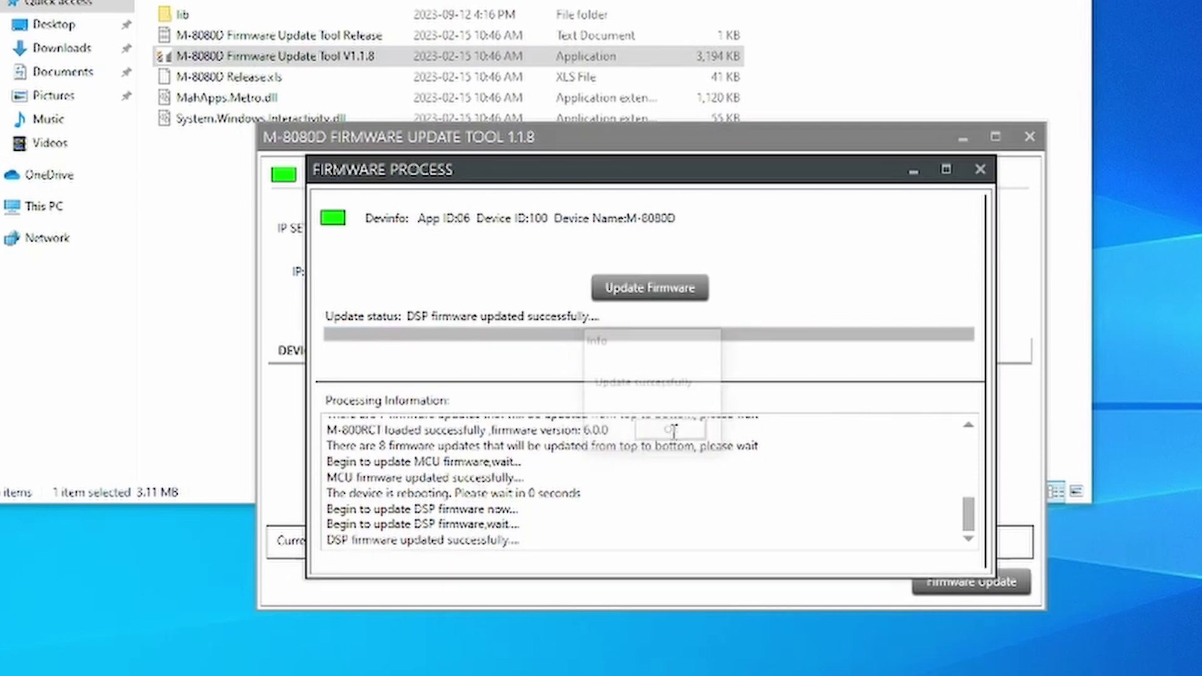
{"action": "left_click", "coordinate": [979, 169]}
Step: From the SW package folder, open the System Control Editor folder and launch M-8080D System Control Editor_V2.0.0
{"action": "left_click", "coordinate": [806, 580]}
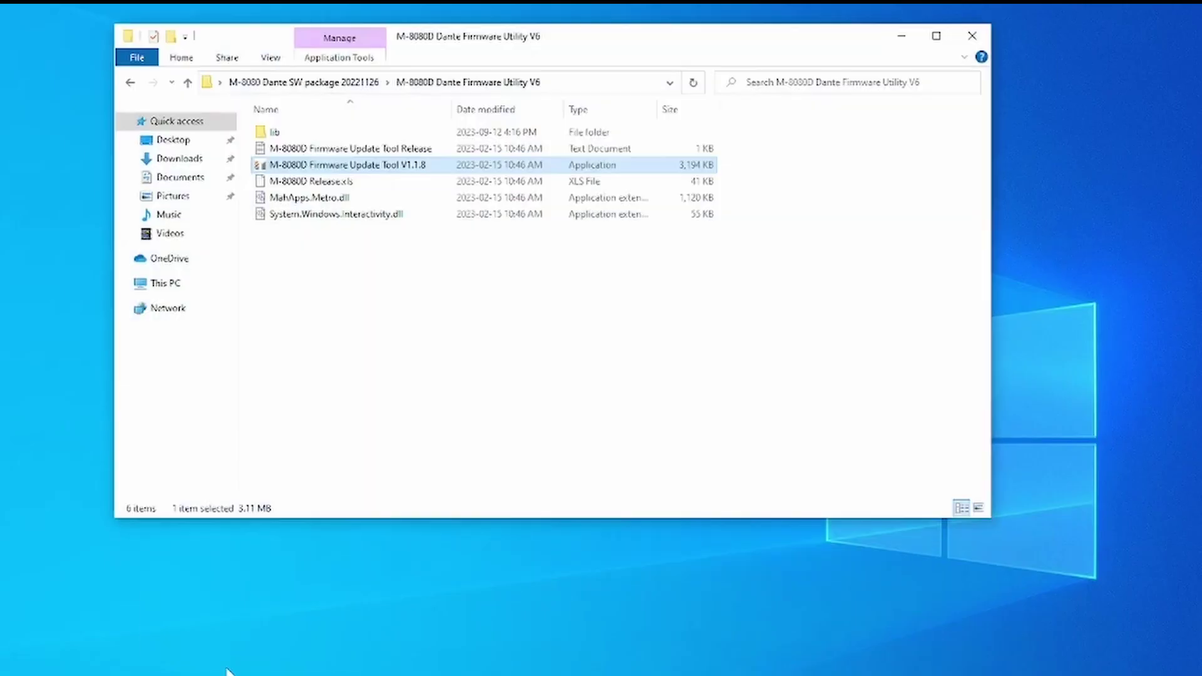
{"action": "left_click", "coordinate": [367, 82]}
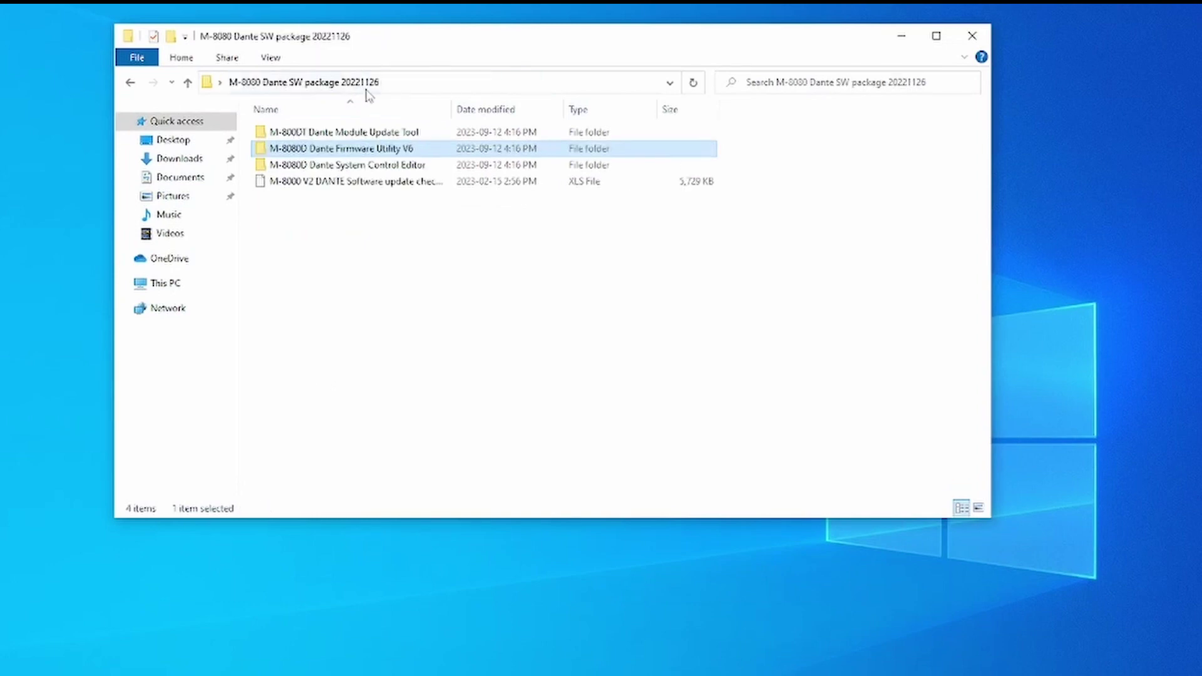
{"action": "double_click", "coordinate": [399, 167]}
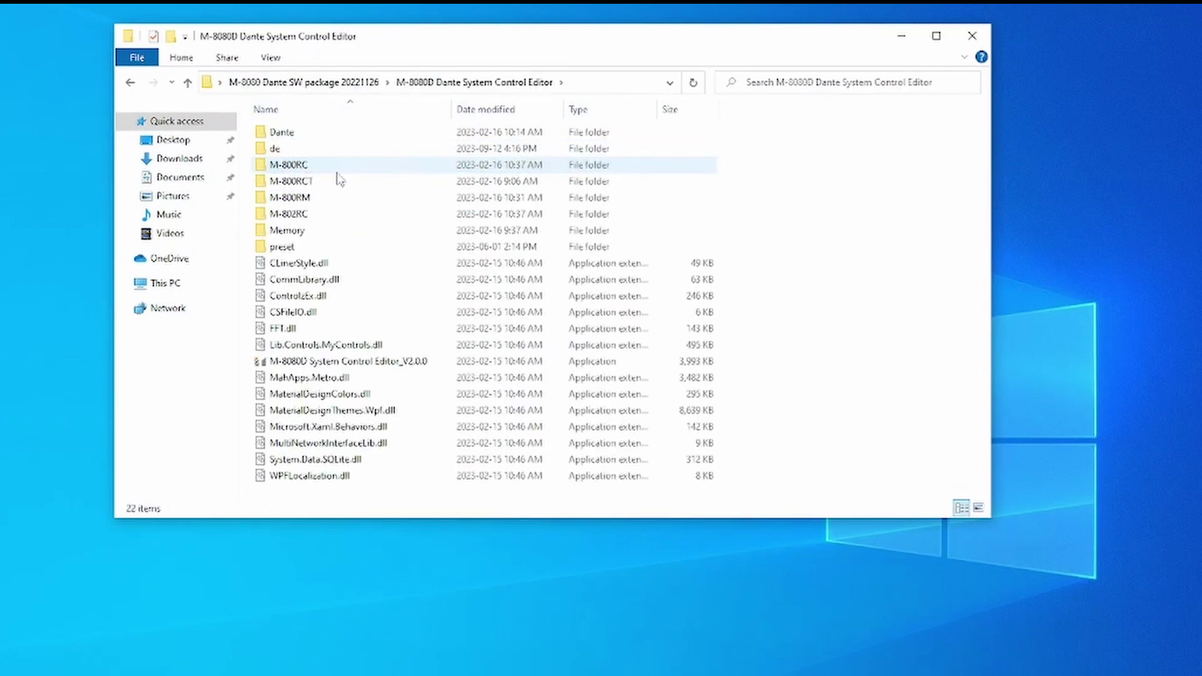
{"action": "left_click", "coordinate": [347, 363]}
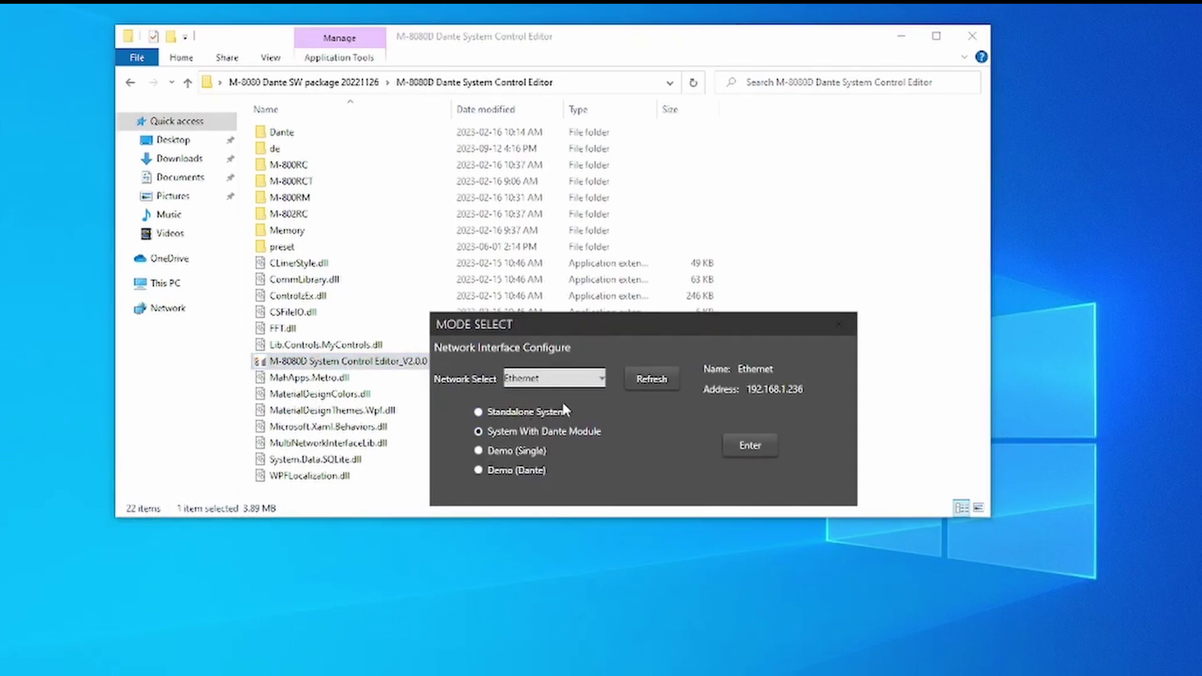
Step: Enter the editor in System With Dante Module mode, allow firewall access, and confirm the system connection
{"action": "left_click", "coordinate": [750, 446]}
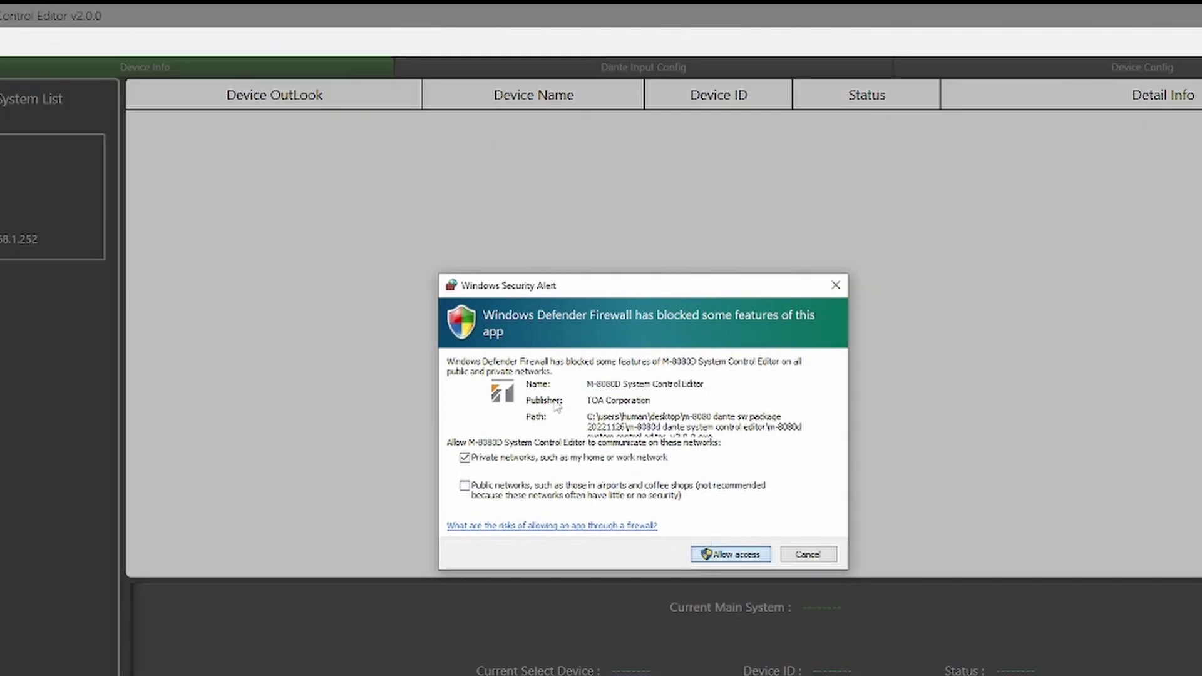
{"action": "left_click", "coordinate": [786, 559]}
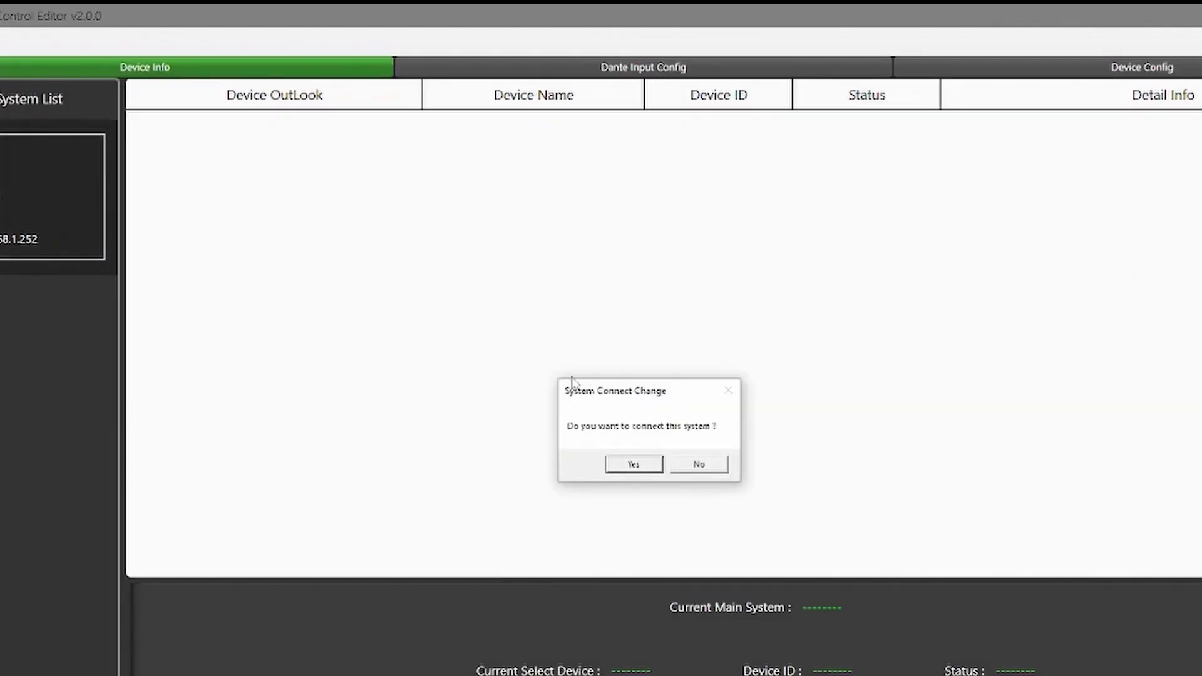
{"action": "left_click", "coordinate": [633, 464]}
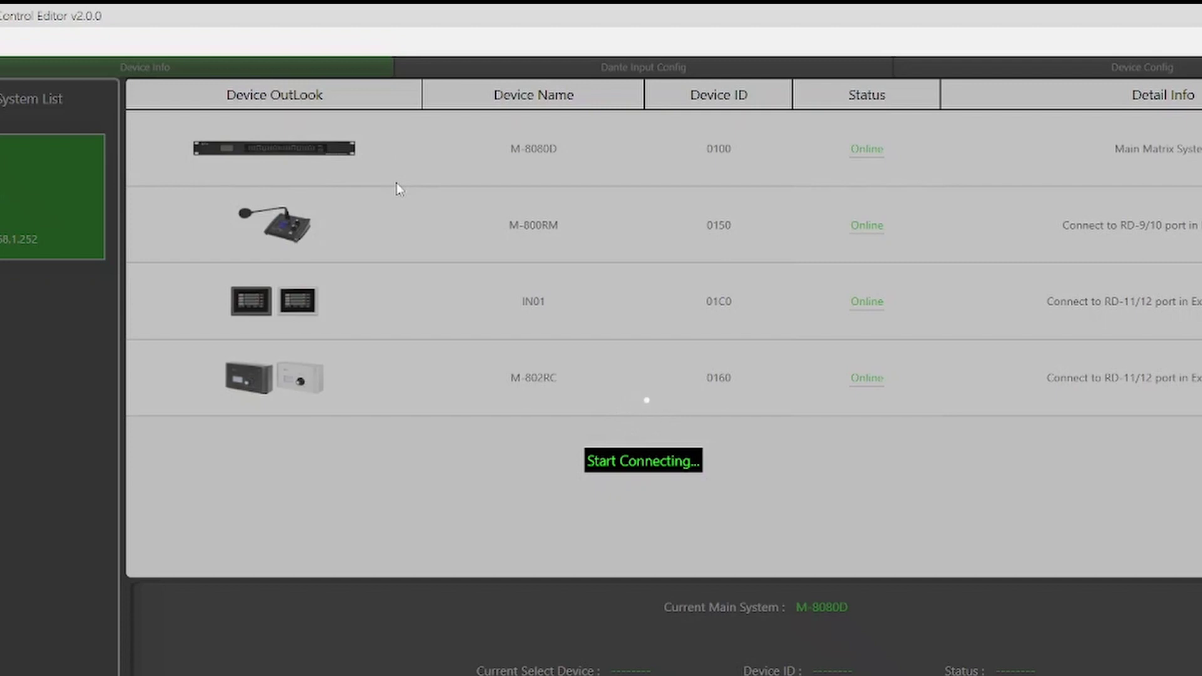